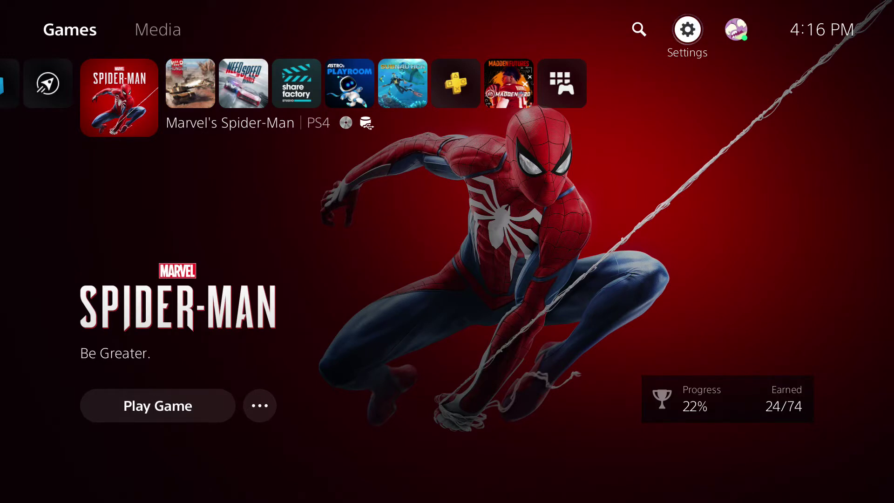
# Open the detailed network connection status in the system settings and view the connection speed entries
pyautogui.press('Return')
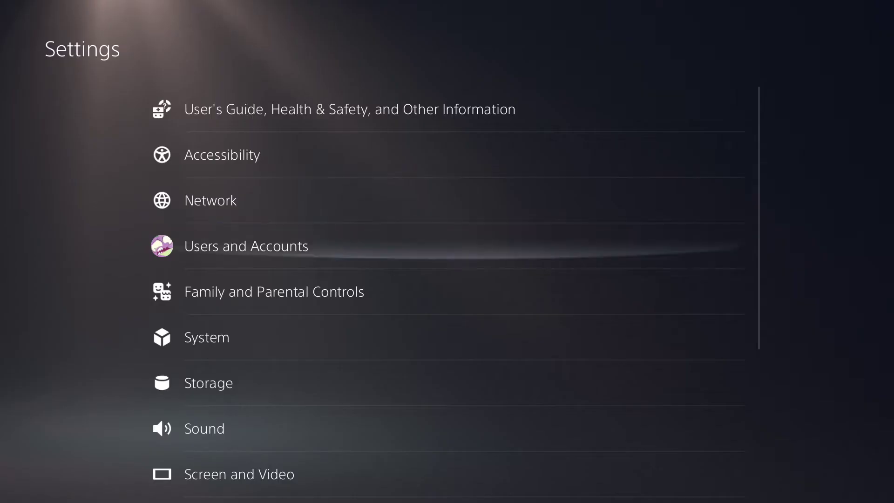
pyautogui.press('Down')
pyautogui.press('Down')
pyautogui.press('Up')
pyautogui.press('Up')
pyautogui.press('Up')
pyautogui.press('Return')
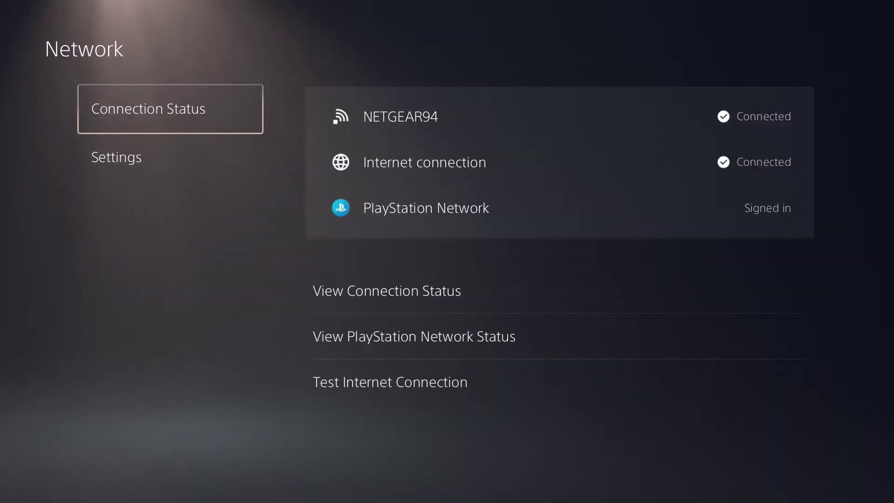
pyautogui.press('Right')
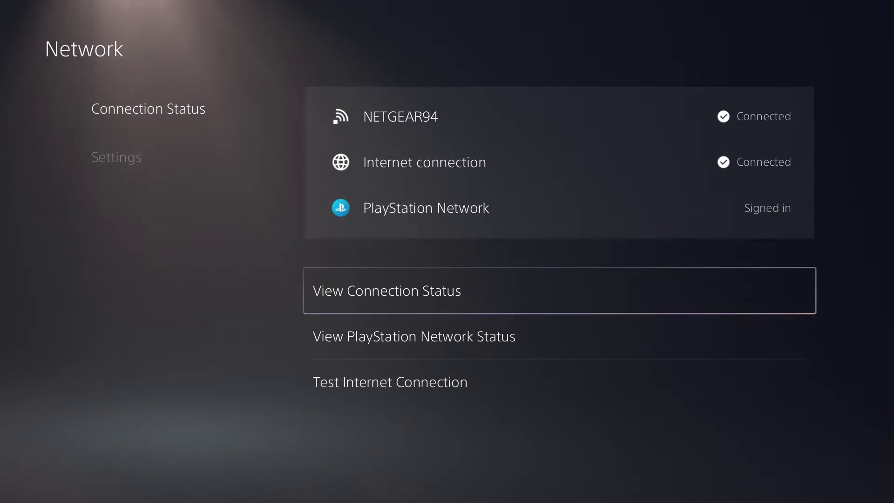
pyautogui.press('Return')
pyautogui.scroll(-15, 447, 280)
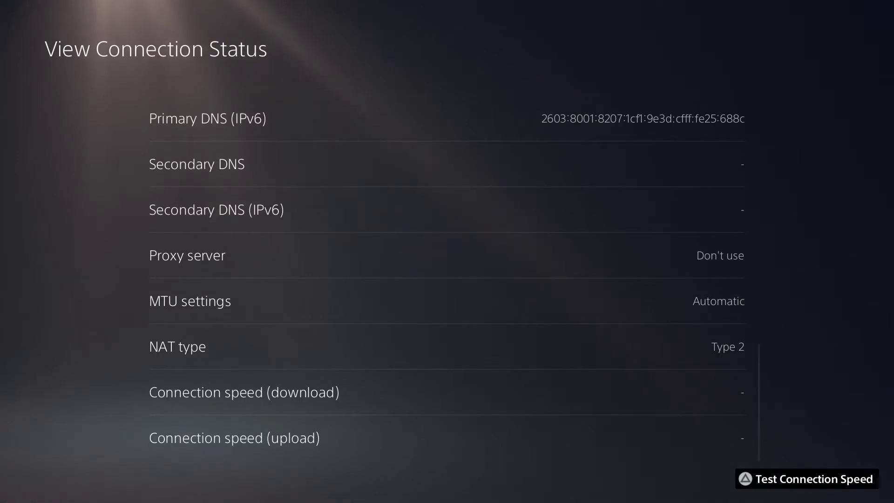
# Run the connection speed test, dismiss its results and return to the Network settings categories
pyautogui.press('y')
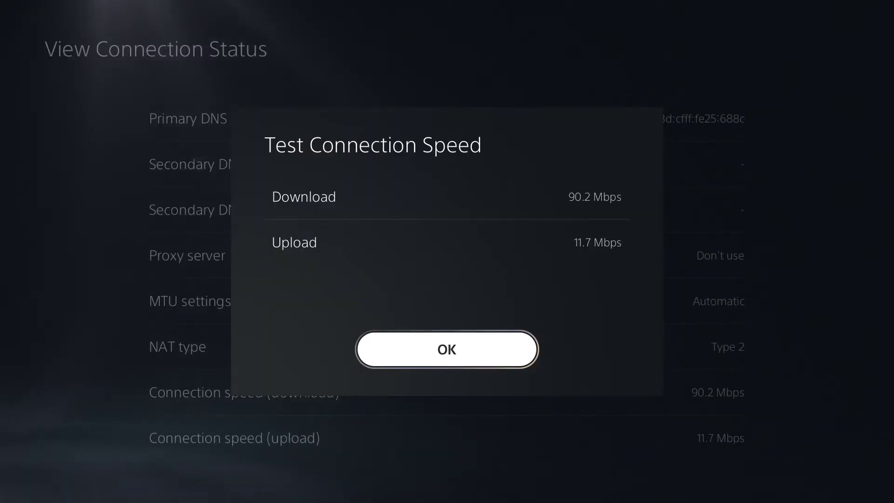
pyautogui.press('Return')
pyautogui.press('Escape')
pyautogui.press('Left')
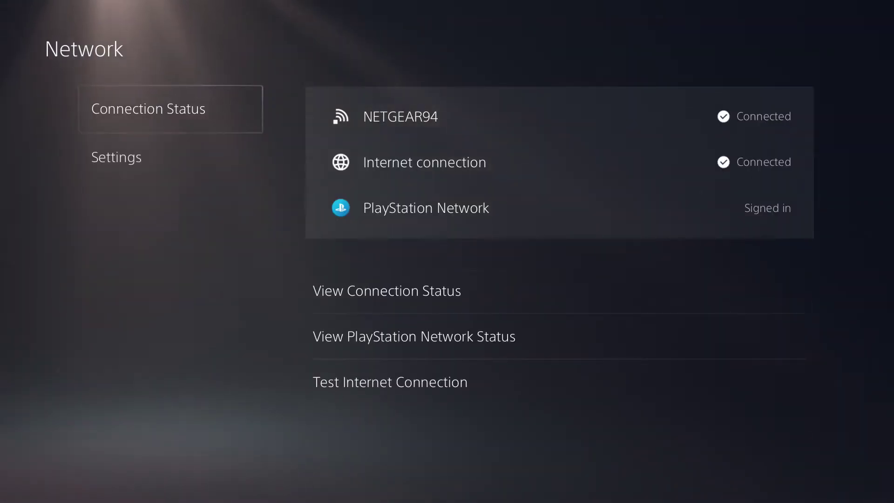
# Leave the Network settings and open the Broadcasts category of the Captures and Broadcasts settings
pyautogui.press('Escape')
pyautogui.press('Down')
pyautogui.press('Down')
pyautogui.press('Down')
pyautogui.press('Down')
pyautogui.press('Down')
pyautogui.press('Down')
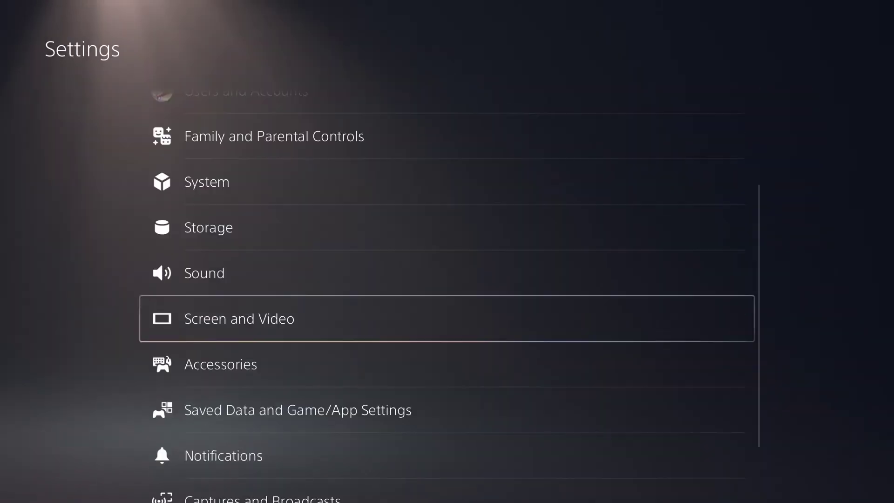
pyautogui.press('Down')
pyautogui.press('Down')
pyautogui.press('Down')
pyautogui.press('Down')
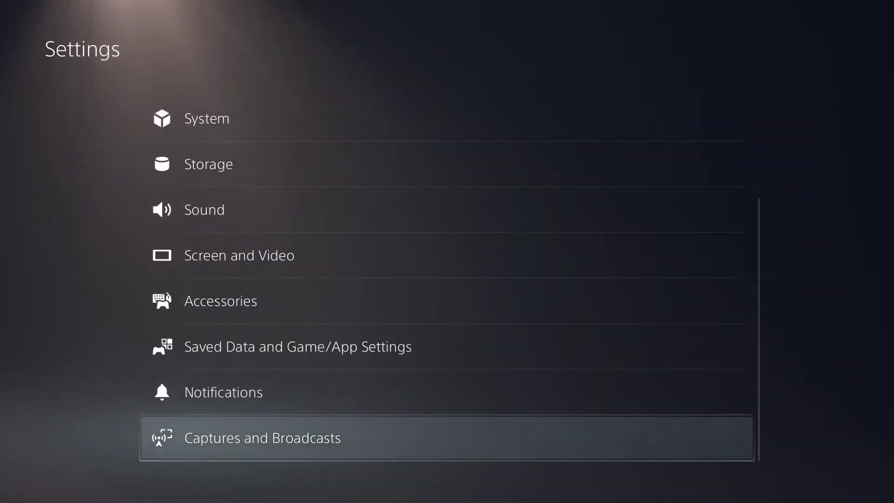
pyautogui.press('Return')
pyautogui.press('Down')
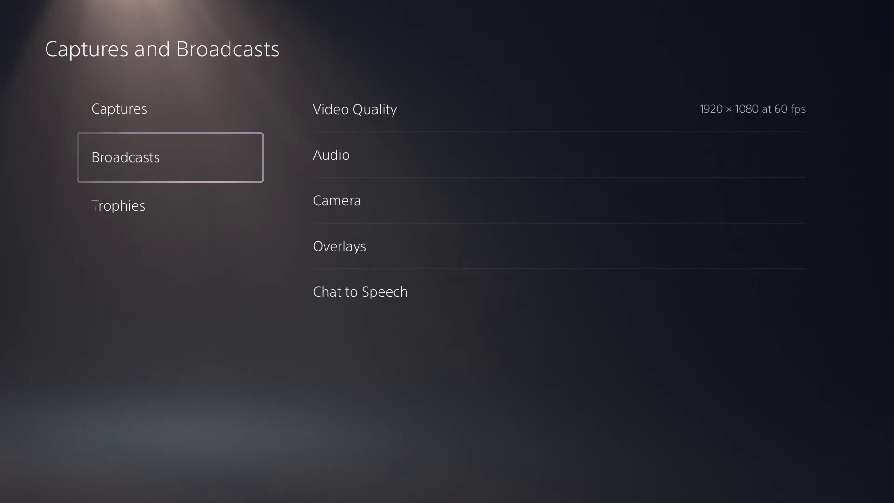
# Review the broadcast video quality options from 1280 × 720 at 30 fps up to 1920 × 1080 at 60 fps
pyautogui.press('Right')
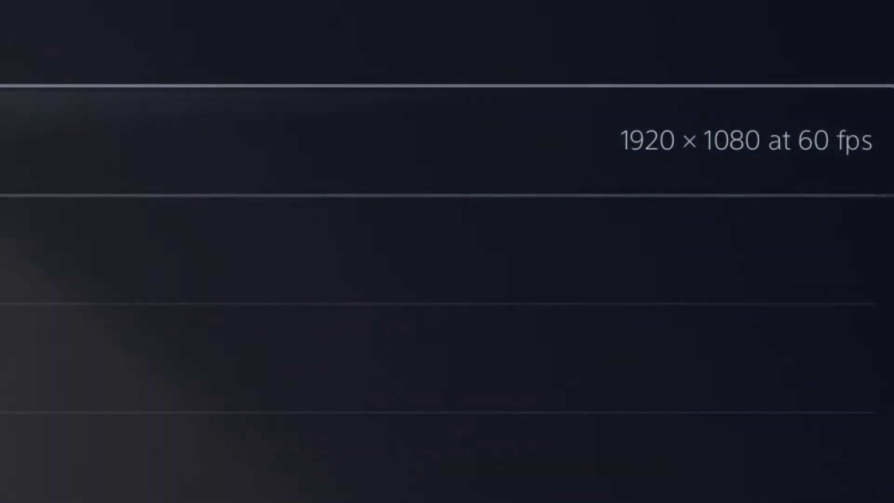
pyautogui.press('Return')
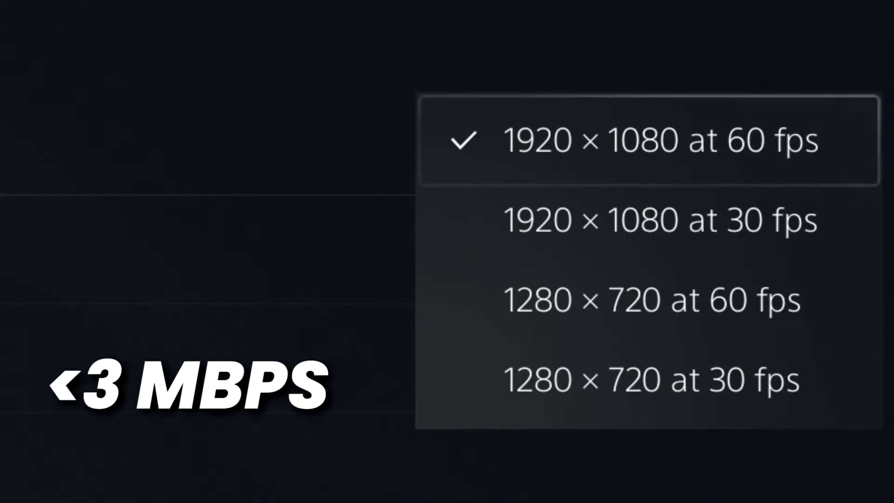
pyautogui.press('Down')
pyautogui.press('Down')
pyautogui.press('Down')
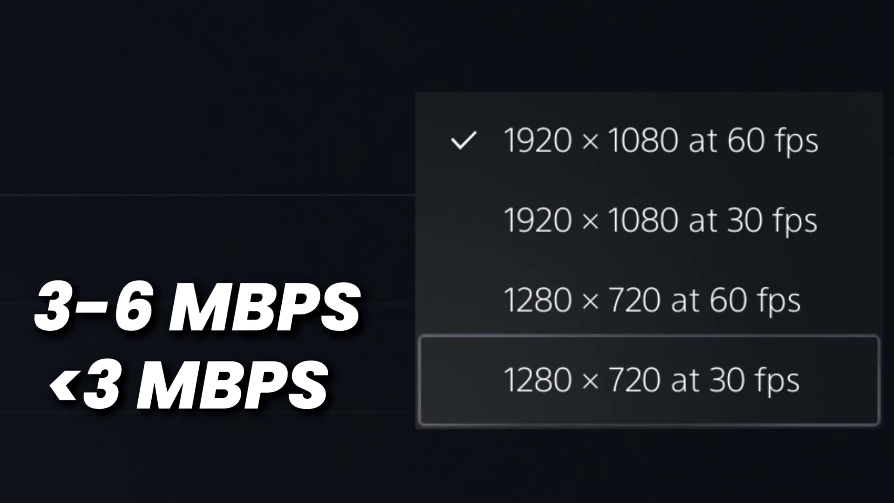
pyautogui.click(649, 300)
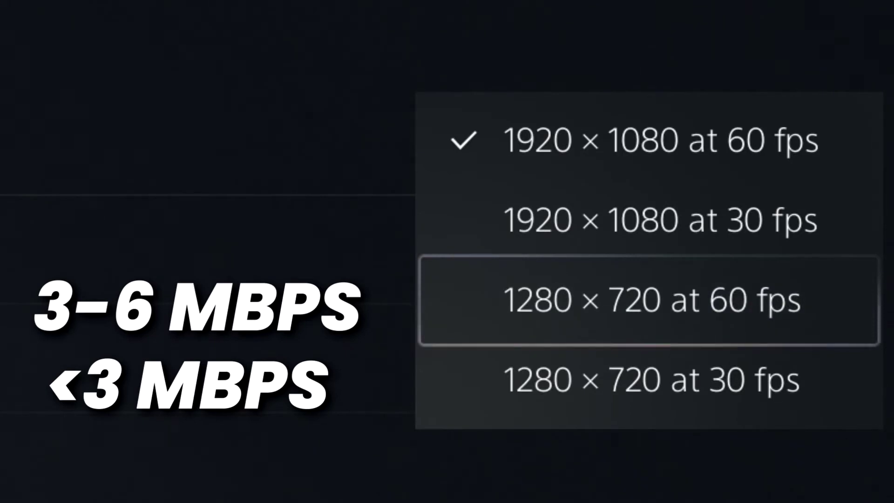
pyautogui.press('Up')
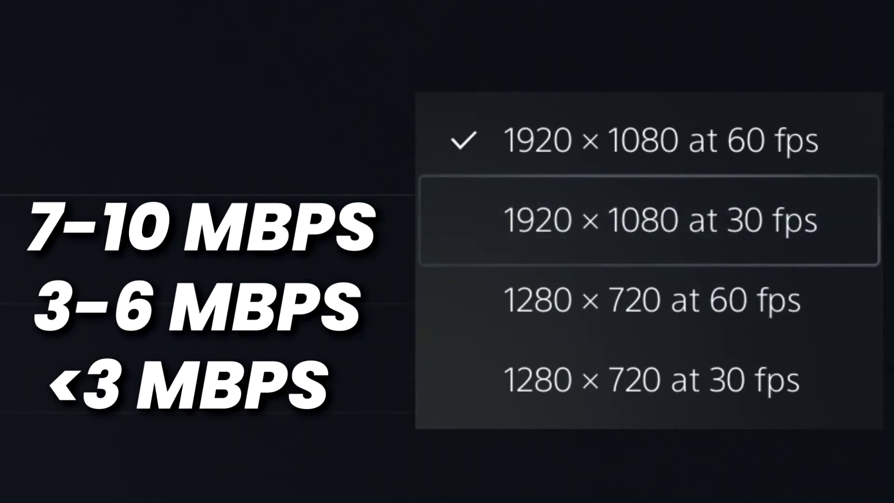
pyautogui.press('Up')
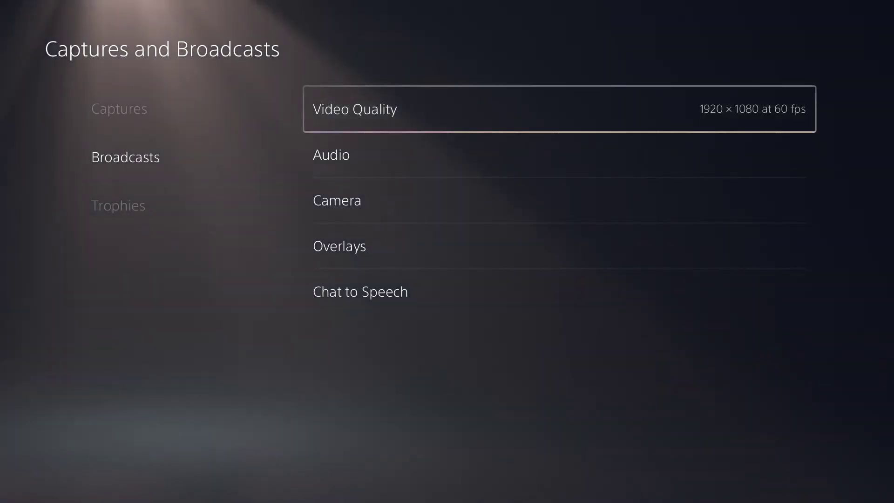
# Check the Include Voice Chat Audio option in the broadcast audio settings
pyautogui.press('Down')
pyautogui.press('Return')
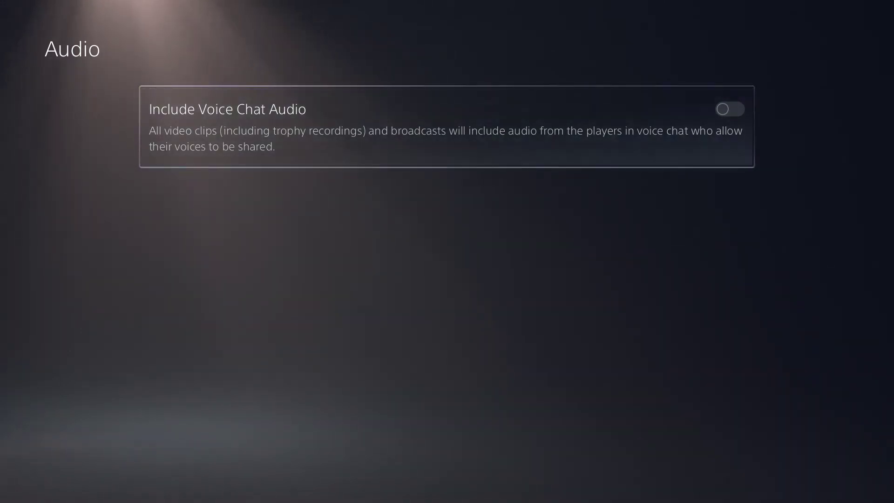
pyautogui.press('Escape')
# Examine the broadcast camera settings, from Display Camera and Size through Effects and Brightness
pyautogui.press('Down')
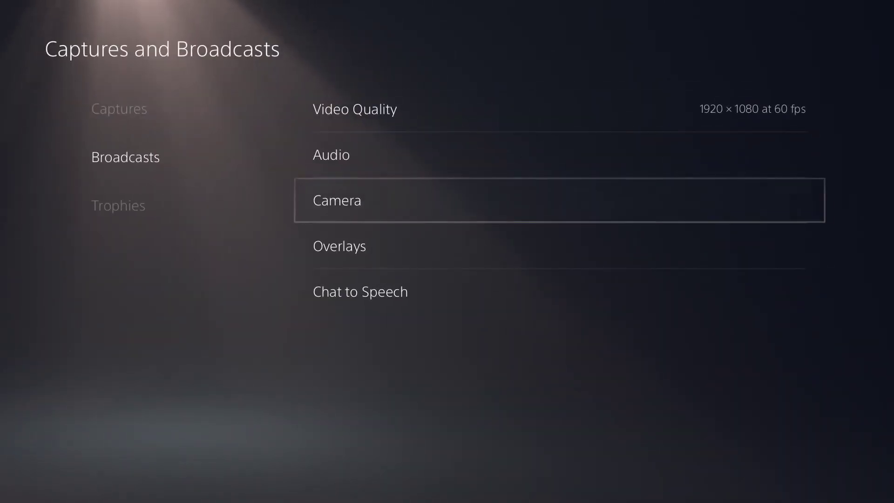
pyautogui.press('Return')
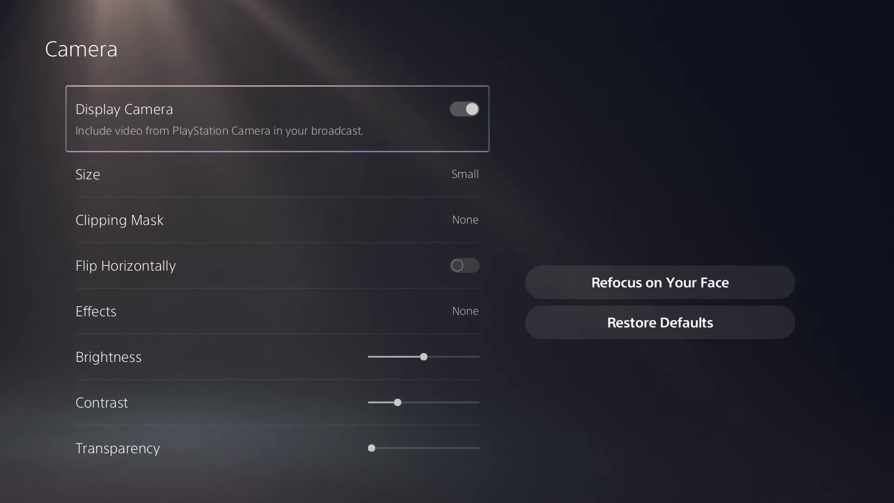
pyautogui.press('Down')
pyautogui.press('Down')
pyautogui.press('Down')
pyautogui.press('Down')
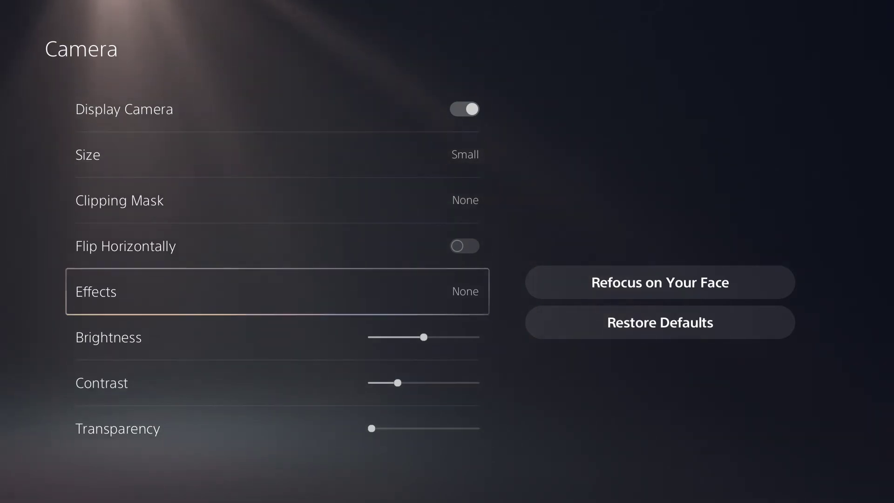
pyautogui.press('Down')
pyautogui.press('Up')
pyautogui.press('Up')
pyautogui.press('Up')
pyautogui.press('Up')
pyautogui.press('Up')
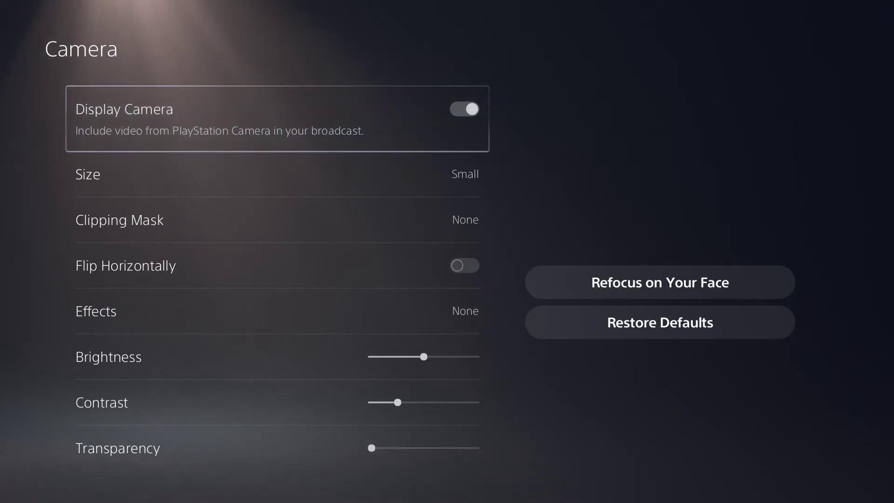
pyautogui.press('Escape')
# Review the broadcast overlay settings for chat, activity and the available overlay positions without changing them
pyautogui.press('Down')
pyautogui.press('Return')
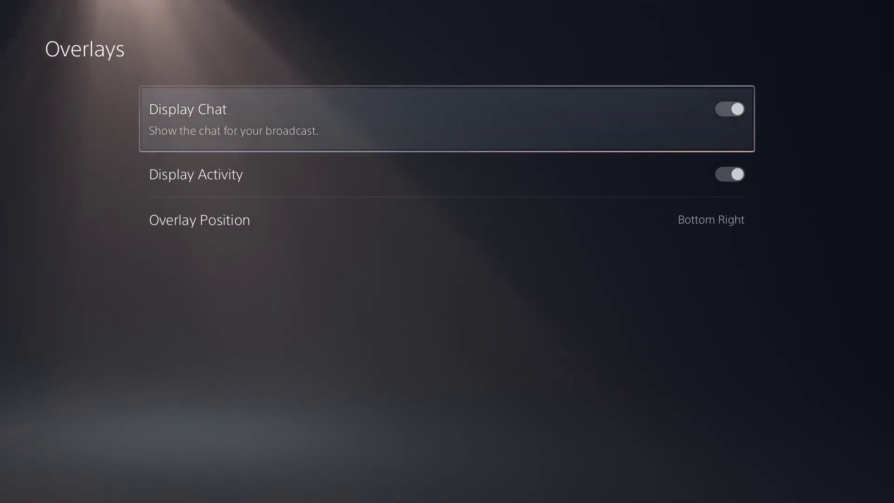
pyautogui.press('Down')
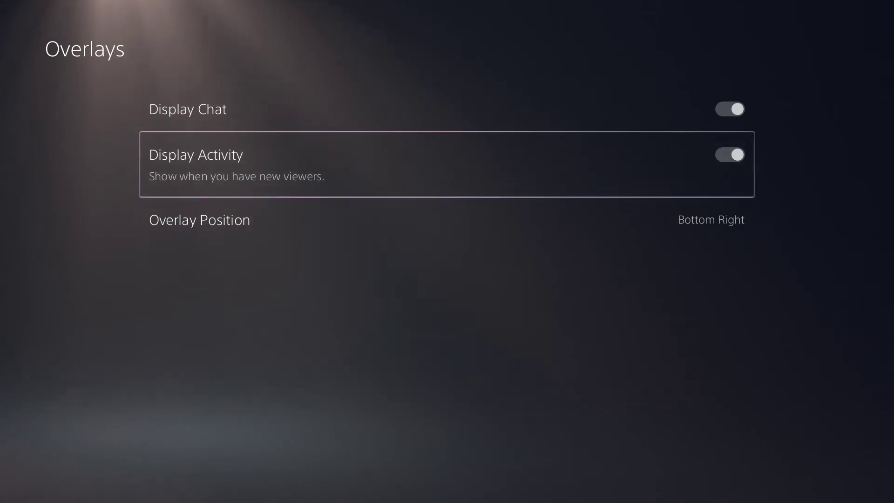
pyautogui.press('Down')
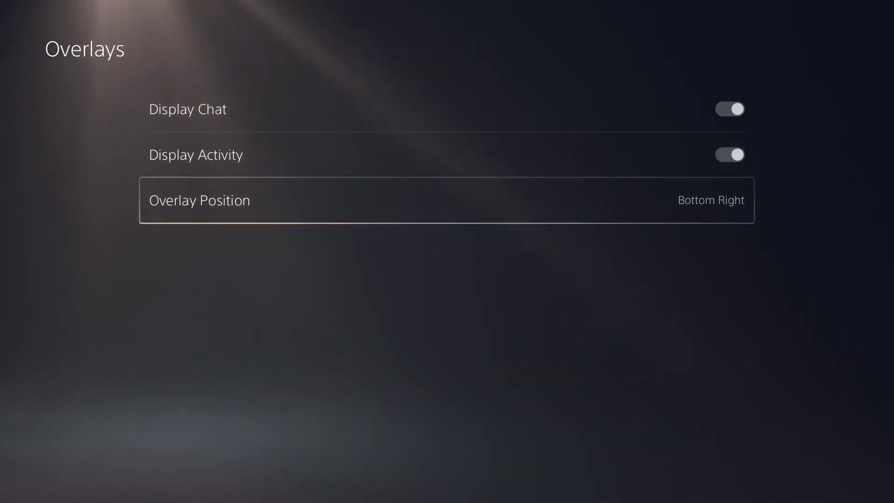
pyautogui.press('Return')
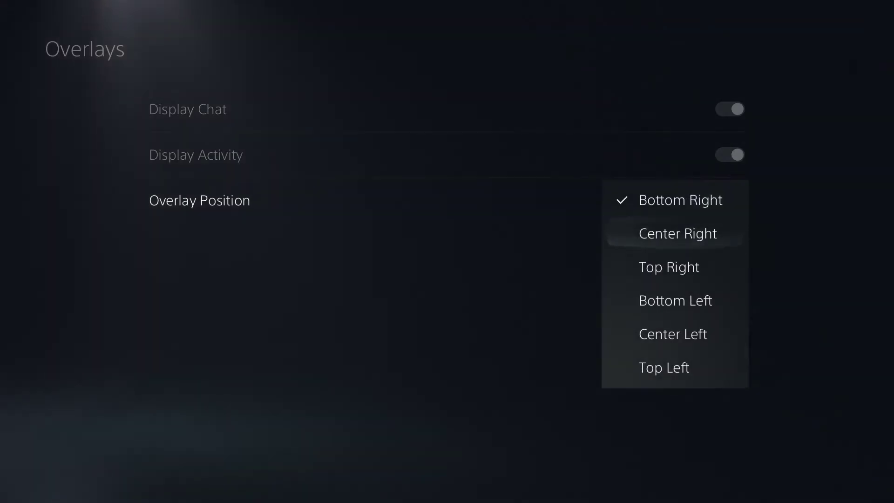
pyautogui.press('Down')
pyautogui.press('Down')
pyautogui.press('Escape')
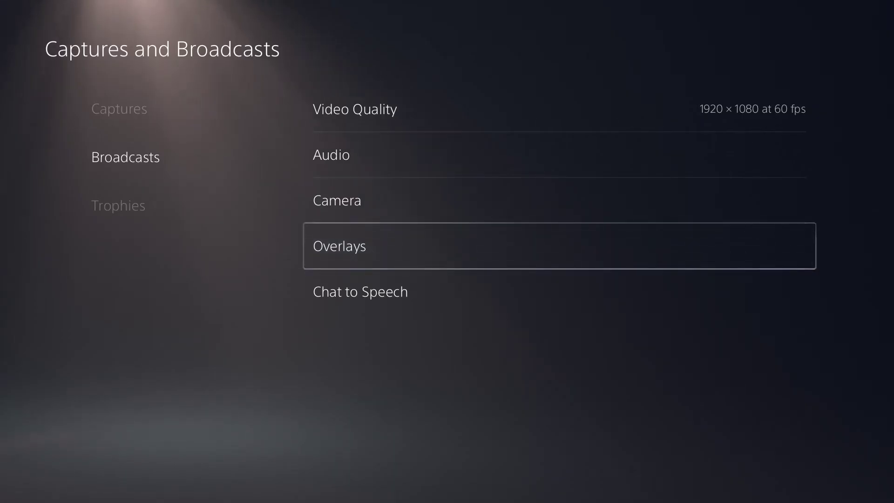
# Check the Convert Broadcast Chat to Speech option and return to the list of broadcast settings
pyautogui.press('Down')
pyautogui.press('Return')
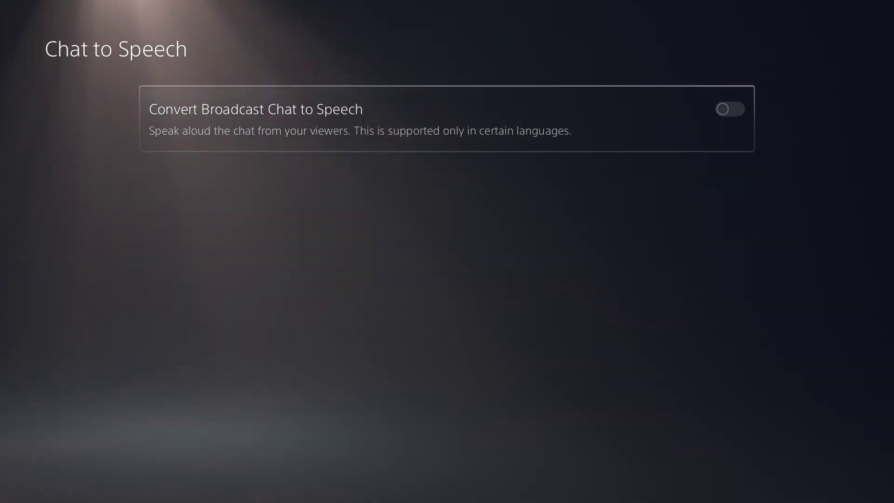
pyautogui.press('Escape')
pyautogui.press('Up')
pyautogui.press('Up')
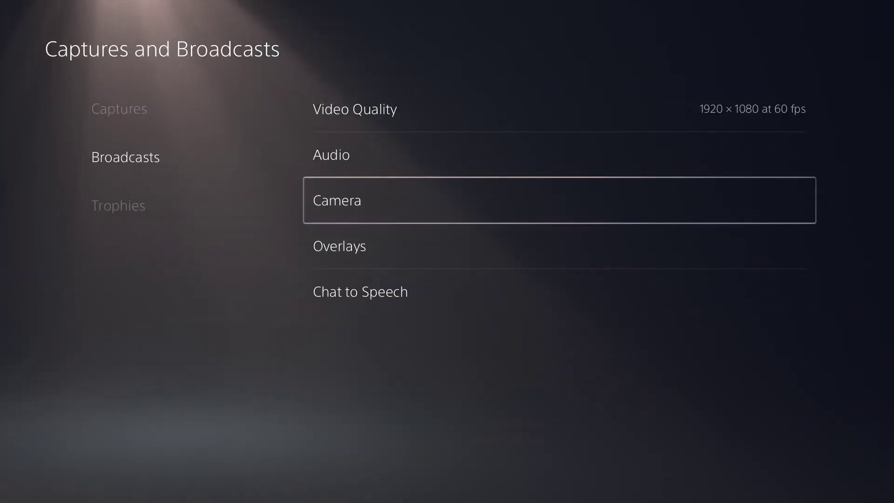
pyautogui.press('Down')
pyautogui.press('Up')
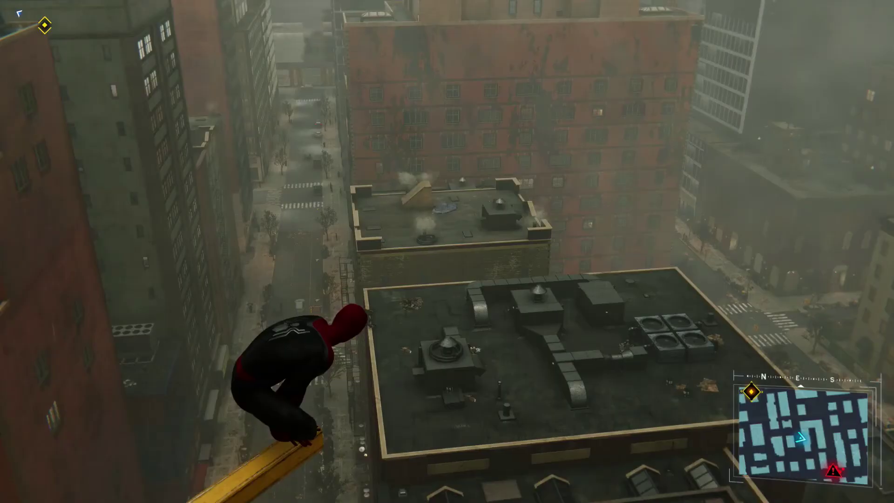
# Bring up the capture controls over the running game and look through the screenshot and recording options
pyautogui.press('Print')
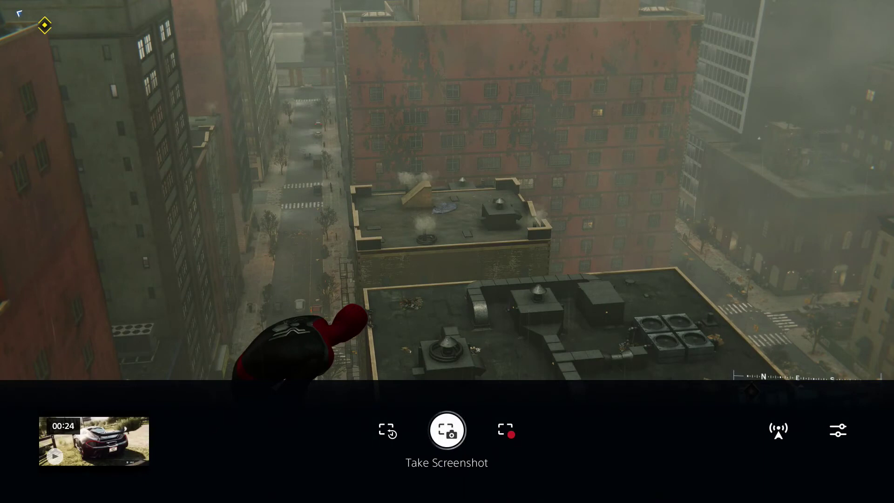
pyautogui.press('Right')
pyautogui.press('Left')
pyautogui.press('Left')
pyautogui.press('Right')
pyautogui.press('Right')
pyautogui.press('Left')
pyautogui.press('Right')
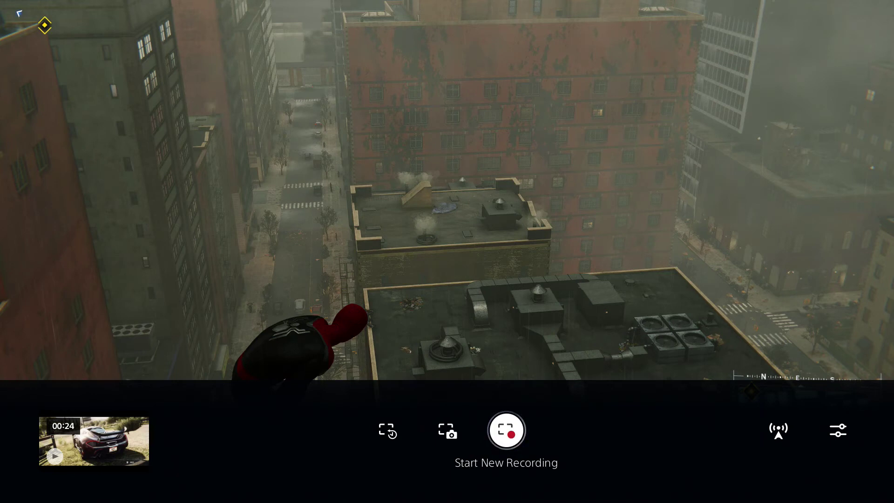
# Open the Broadcast options and look through the available streaming services, Twitch and YouTube
pyautogui.press('Right')
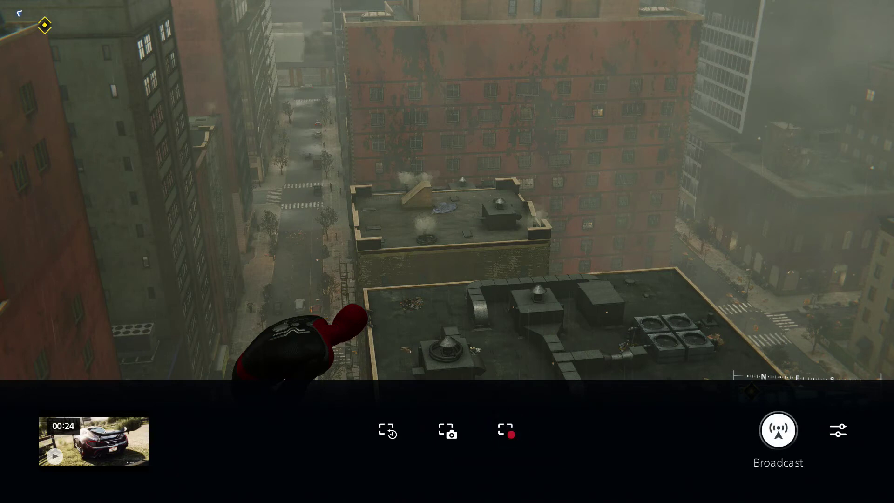
pyautogui.press('Return')
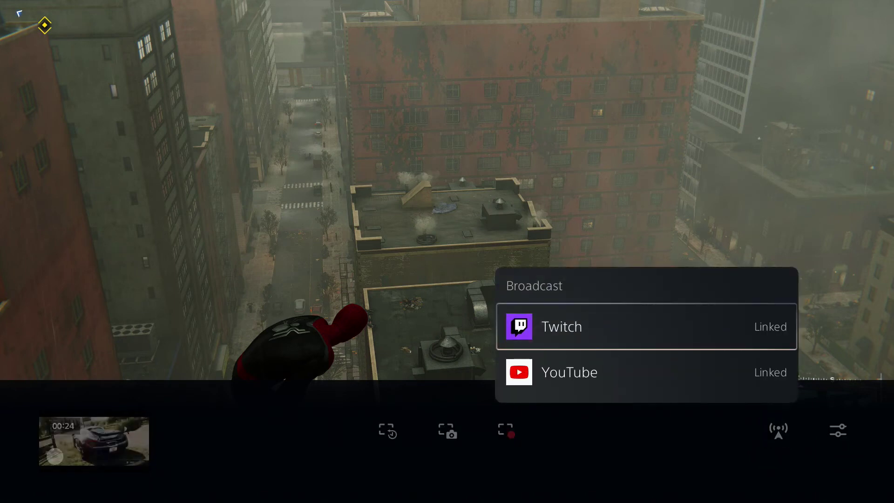
pyautogui.press('Down')
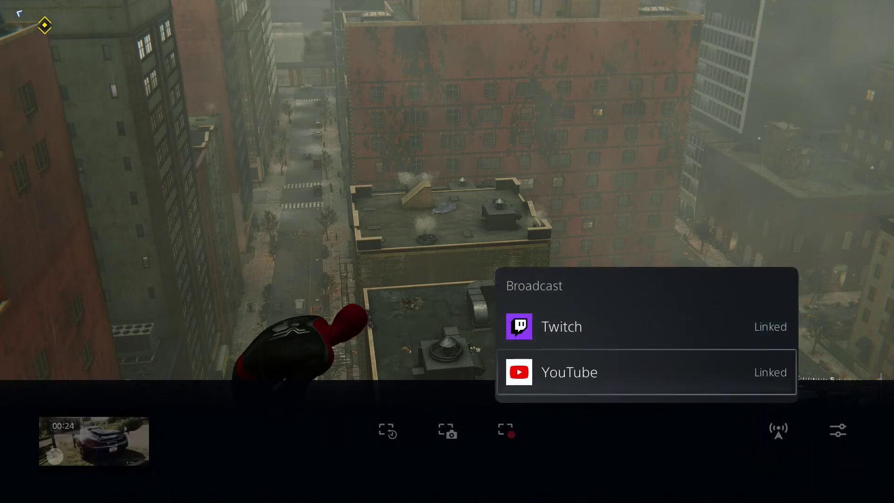
pyautogui.press('Up')
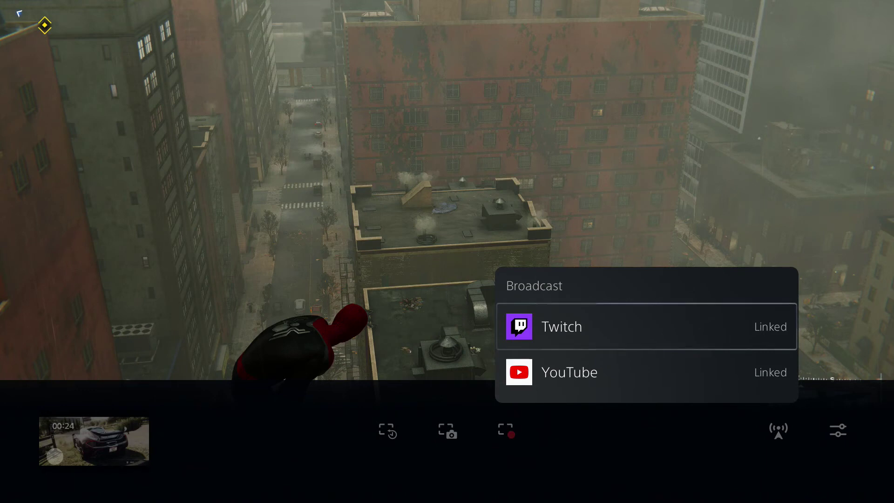
pyautogui.press('Down')
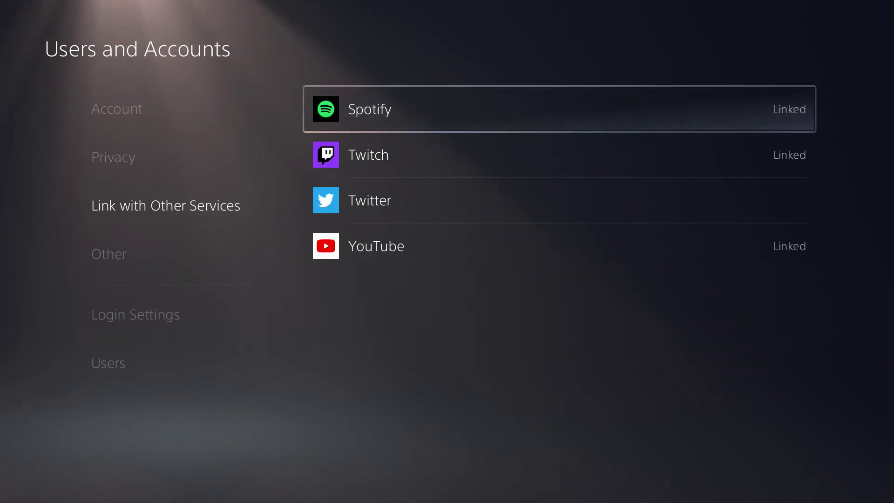
# Open Twitter among the services to link with the console account and choose to link the account
pyautogui.press('Down')
pyautogui.press('Down')
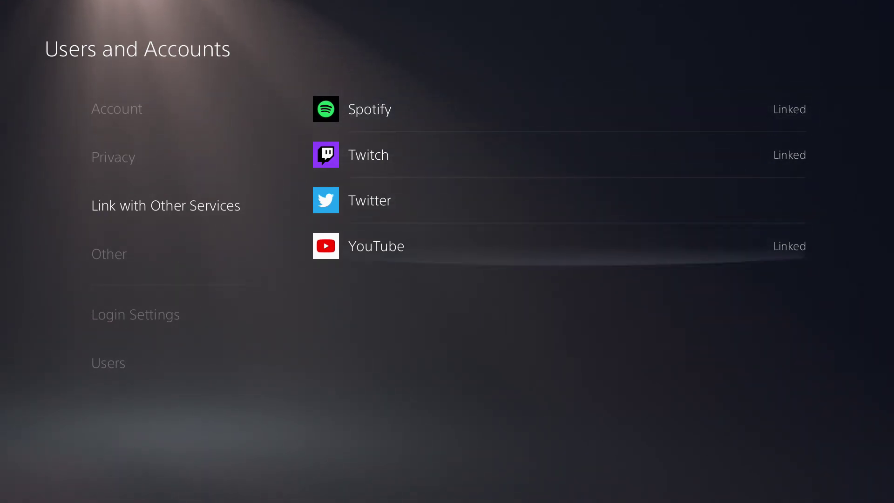
pyautogui.press('Return')
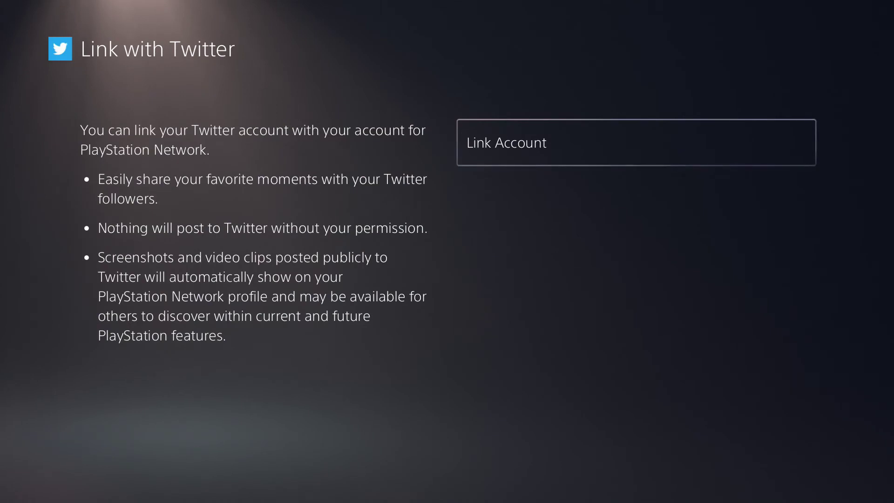
pyautogui.press('Return')
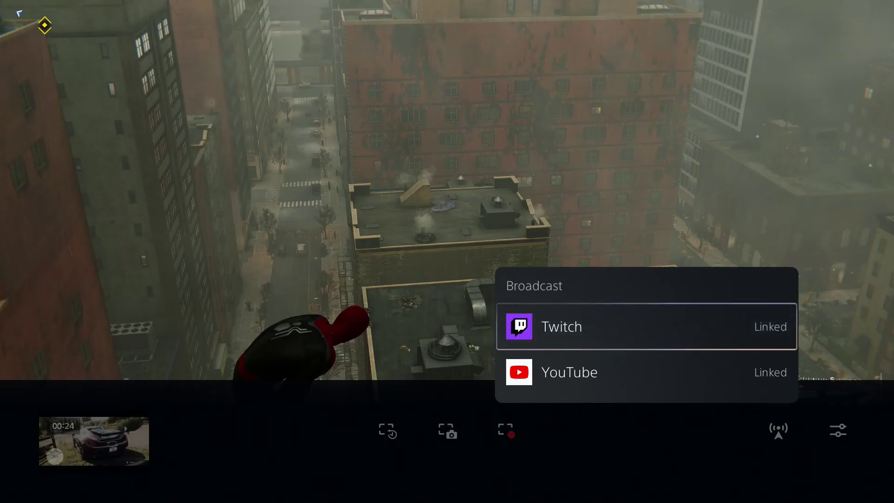
# Choose YouTube as the broadcast service and look through its title, description, tags and privacy fields
pyautogui.press('Down')
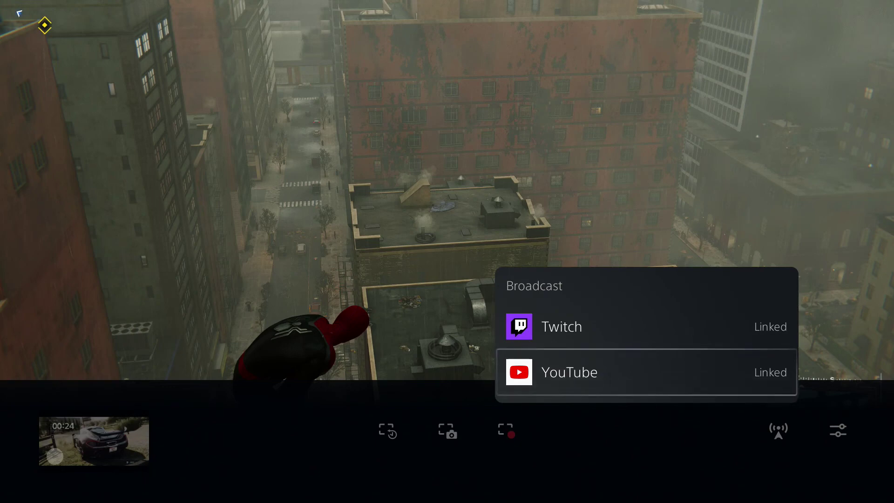
pyautogui.press('Return')
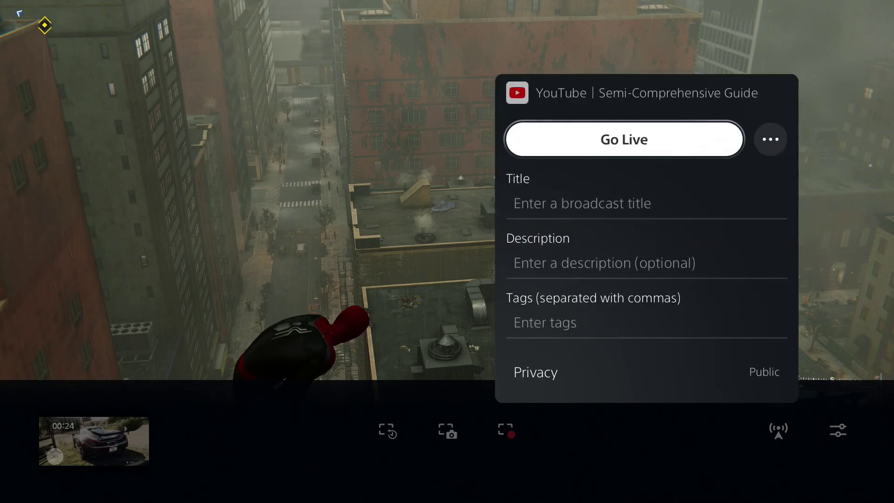
pyautogui.press('Down')
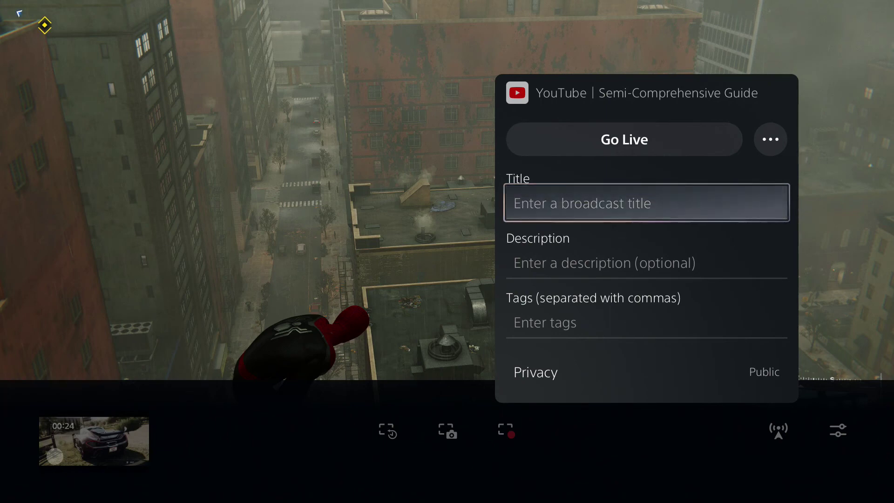
pyautogui.press('Down')
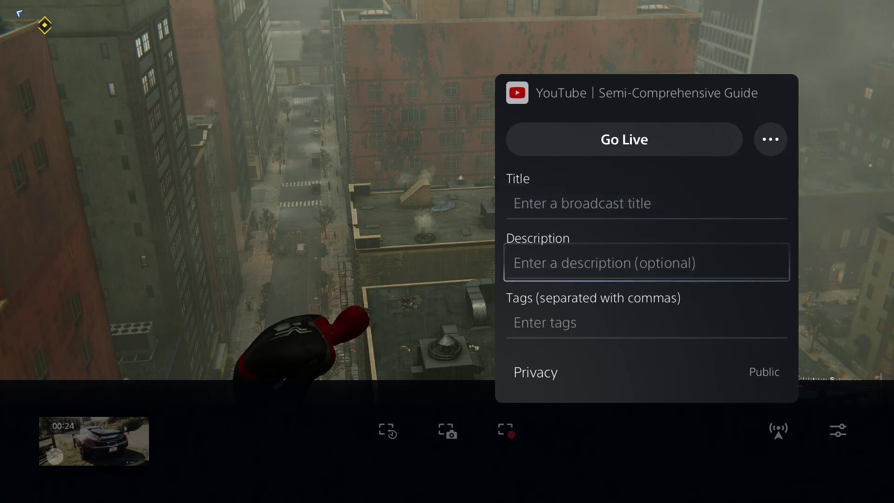
pyautogui.press('Down')
pyautogui.press('Down')
pyautogui.press('Up')
pyautogui.press('Up')
pyautogui.press('Up')
pyautogui.press('Up')
pyautogui.press('Right')
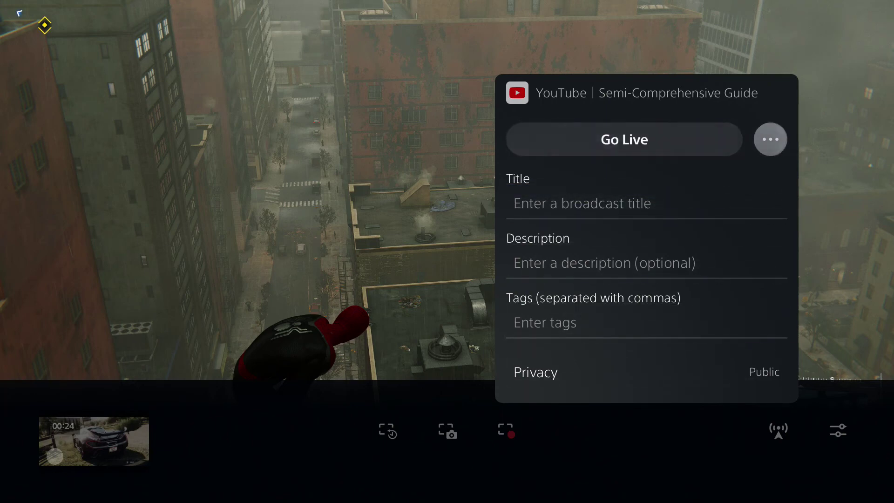
pyautogui.press('Return')
pyautogui.press('Escape')
pyautogui.press('Left')
pyautogui.press('Down')
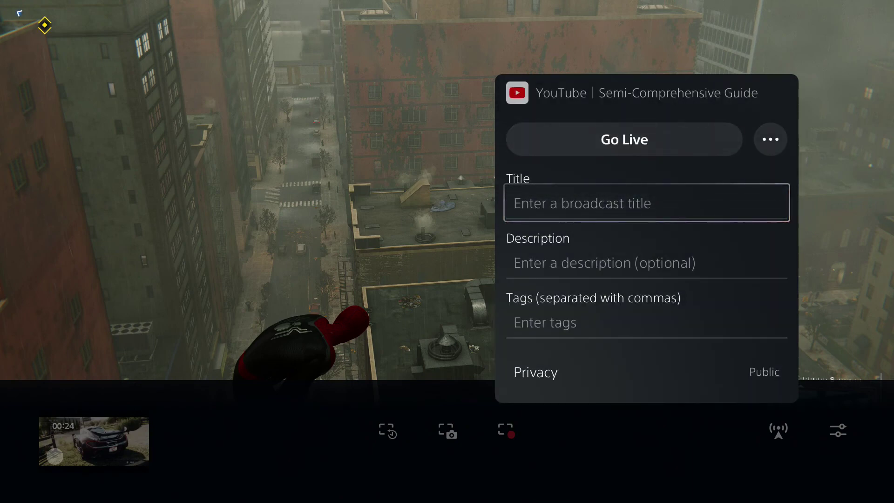
# Open the Broadcast Options for YouTube and review the camera, chat, activity, overlay position and voice chat audio settings
pyautogui.press('Up')
pyautogui.press('Right')
pyautogui.press('Return')
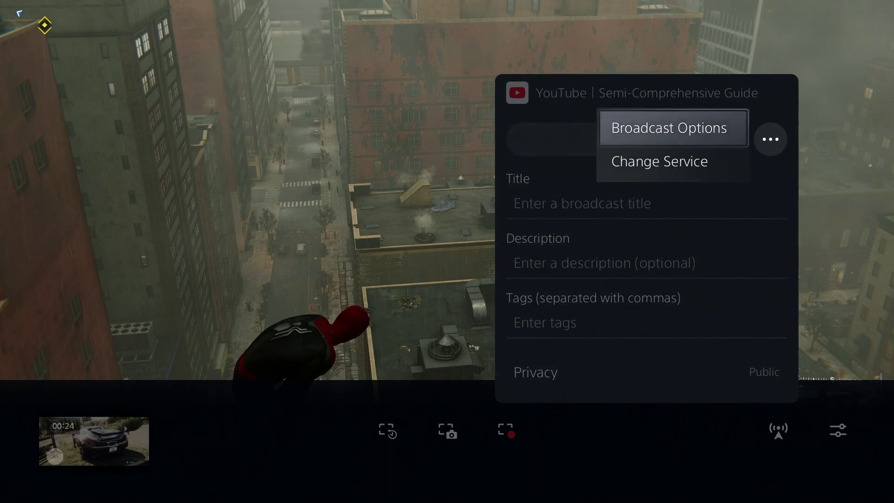
pyautogui.press('Return')
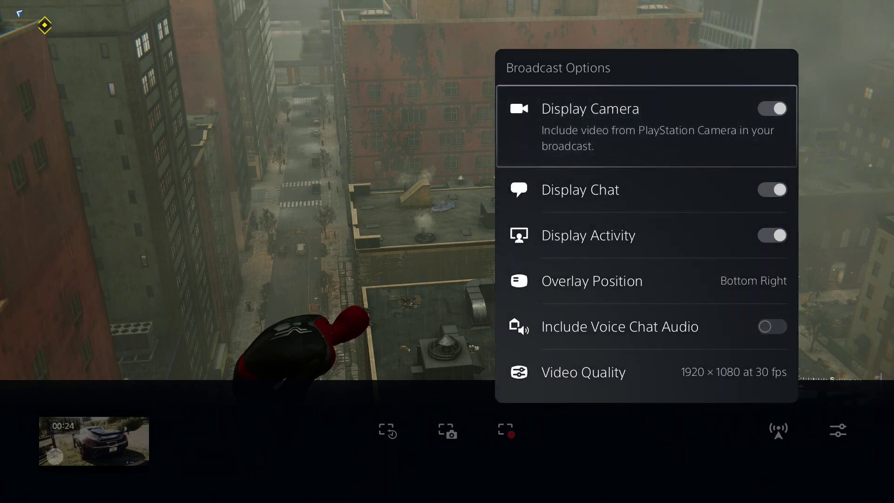
pyautogui.press('Down')
pyautogui.press('Down')
pyautogui.press('Down')
pyautogui.press('Down')
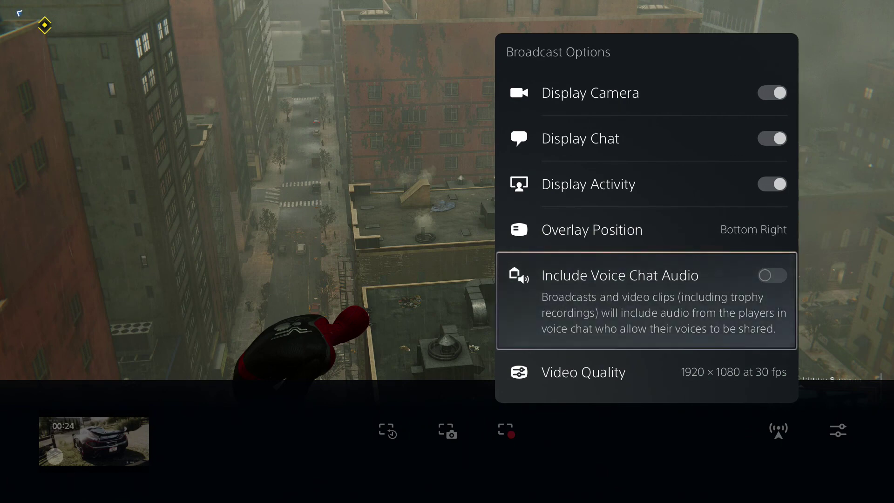
# Leave the Broadcast Options unchanged, return to the YouTube broadcast form and close it to resume the game
pyautogui.press('Escape')
pyautogui.press('Up')
pyautogui.press('Up')
pyautogui.press('Up')
pyautogui.press('Up')
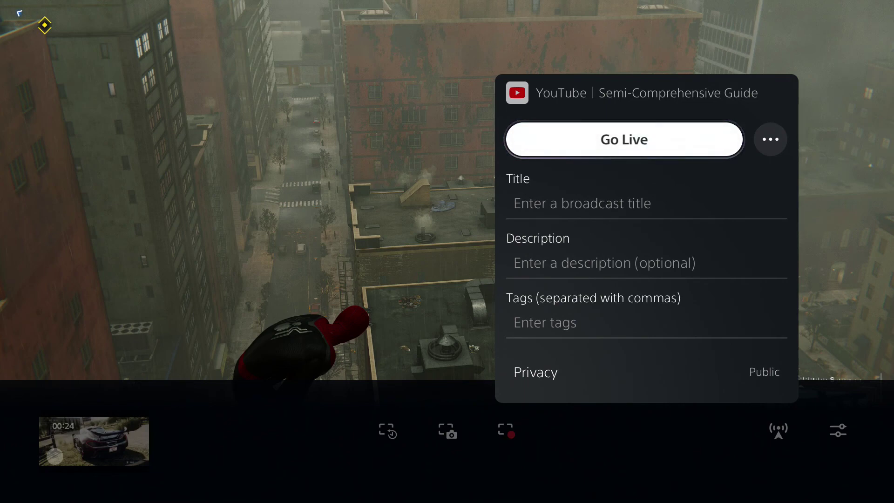
pyautogui.press('Escape')
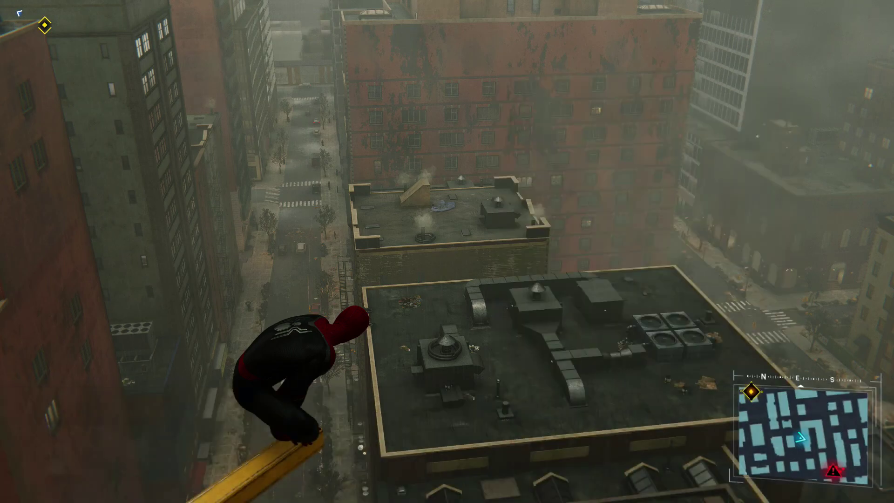